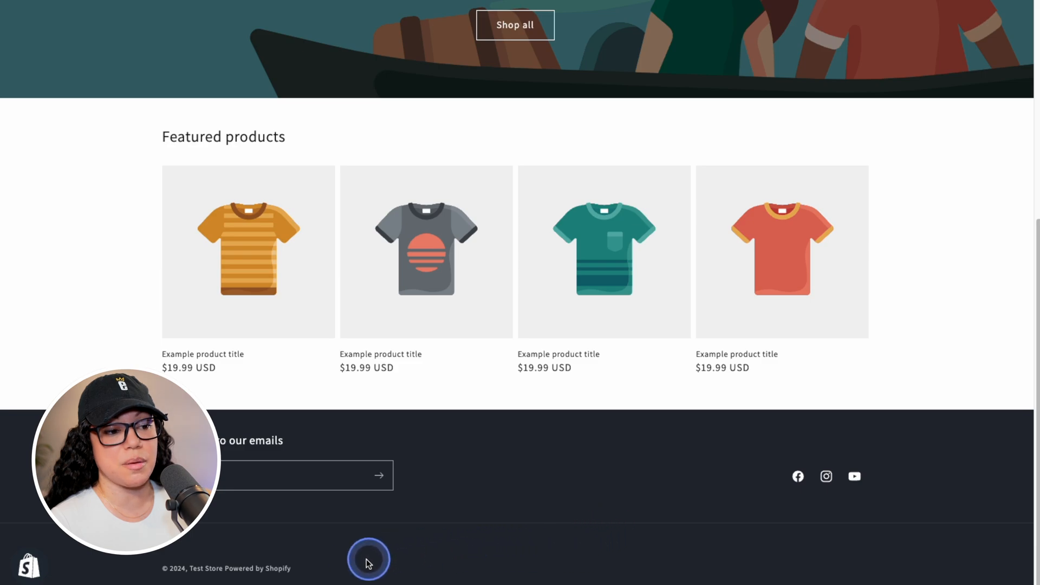
From Online Store > Themes, launch Edit code for the Dawn theme.
drag(293, 567, 108, 572)
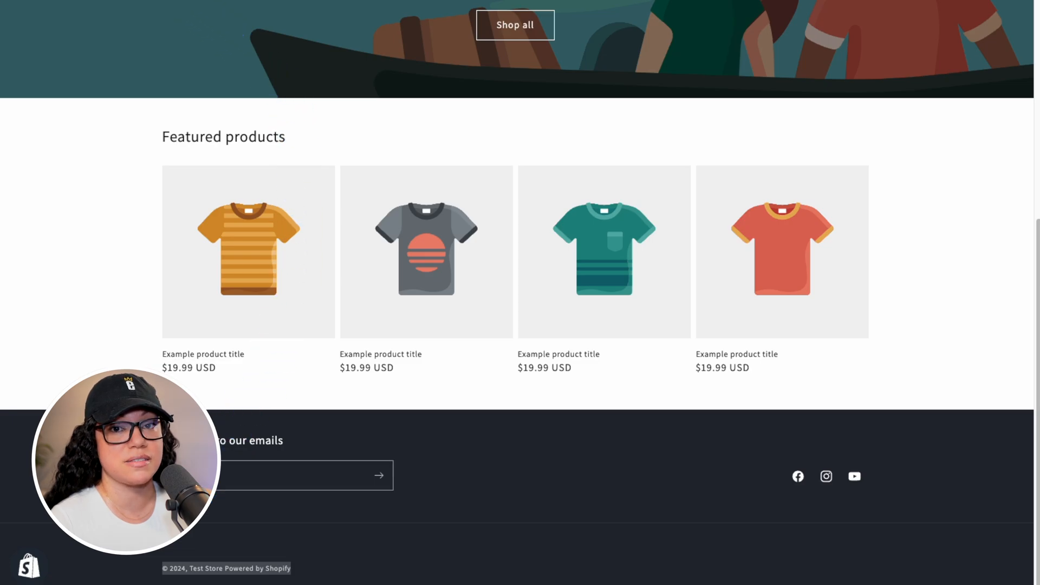
key(ctrl+Tab)
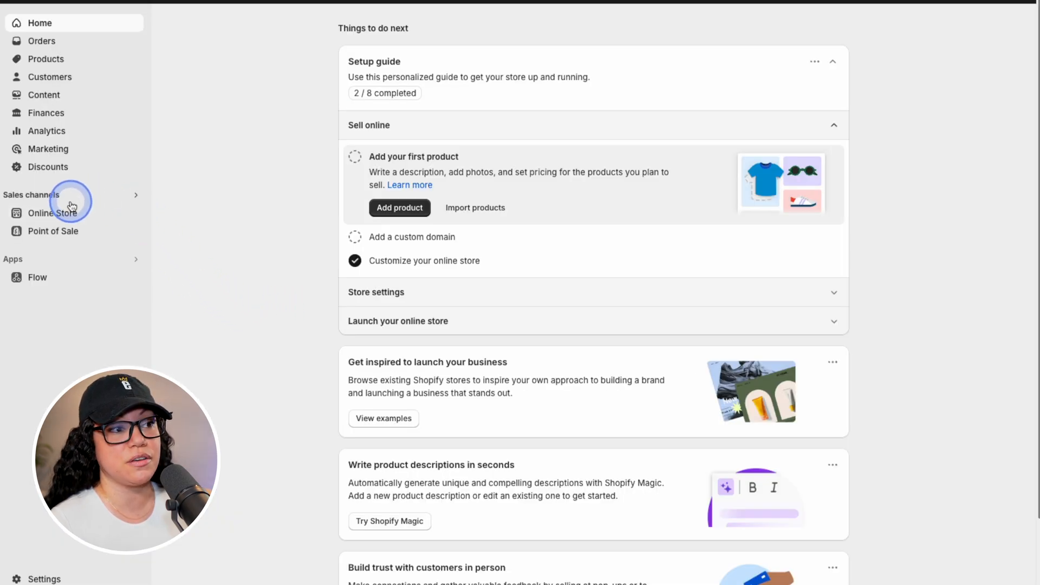
click(71, 216)
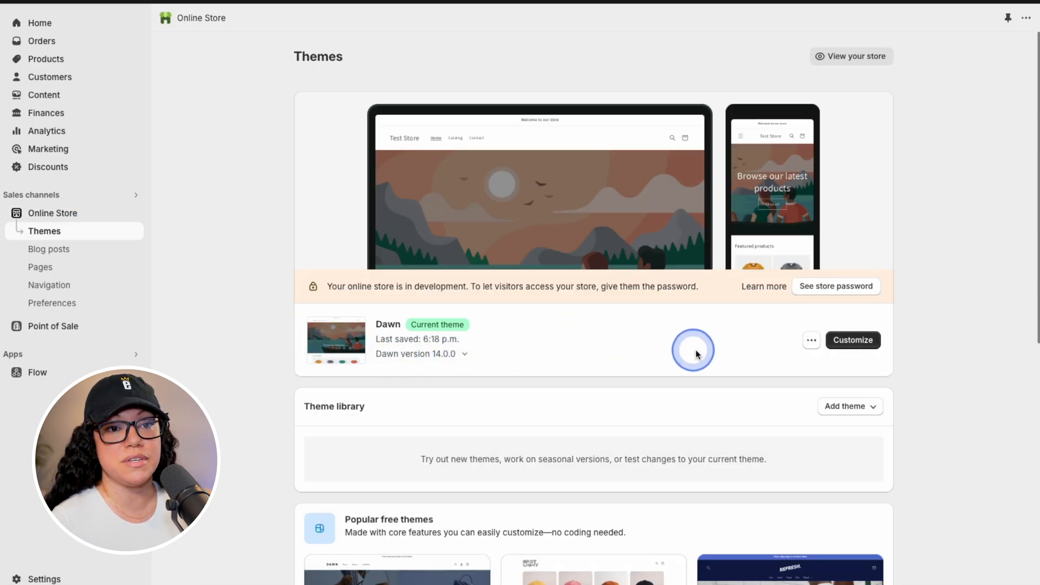
click(811, 341)
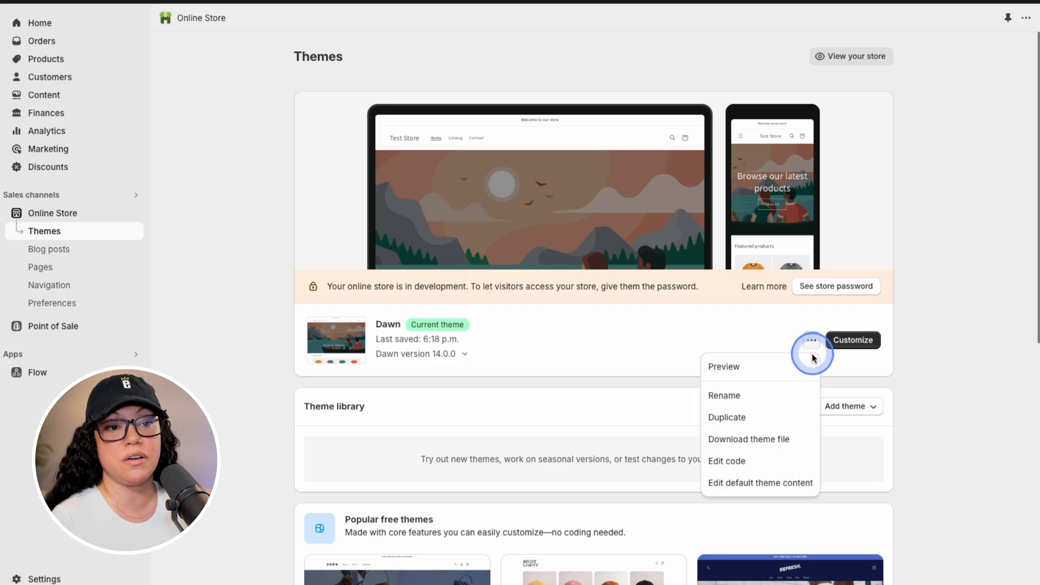
click(805, 461)
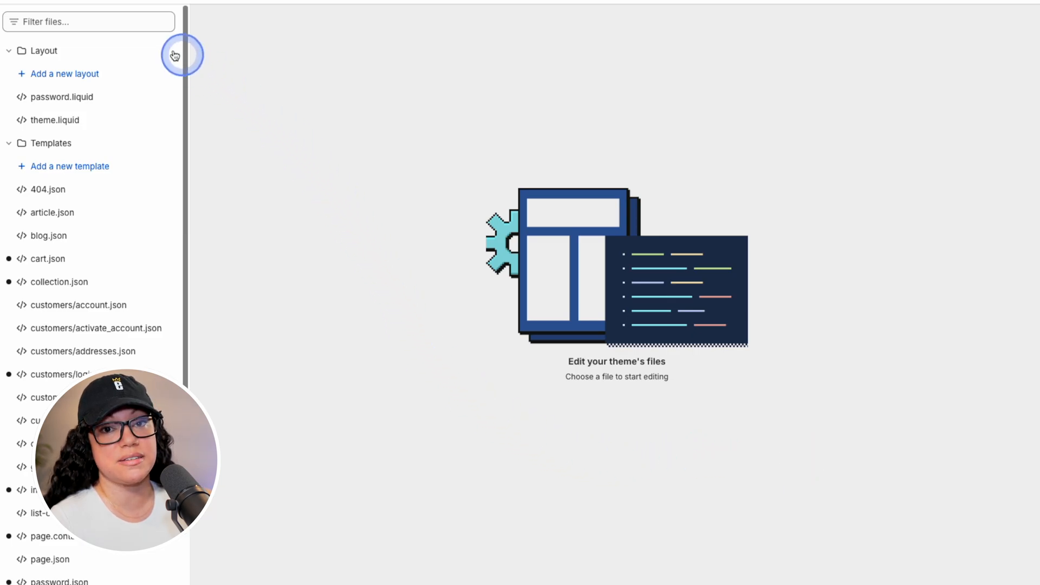
Filter the theme files by 'footer' and load footer.liquid from Sections.
click(114, 21)
text(footer)
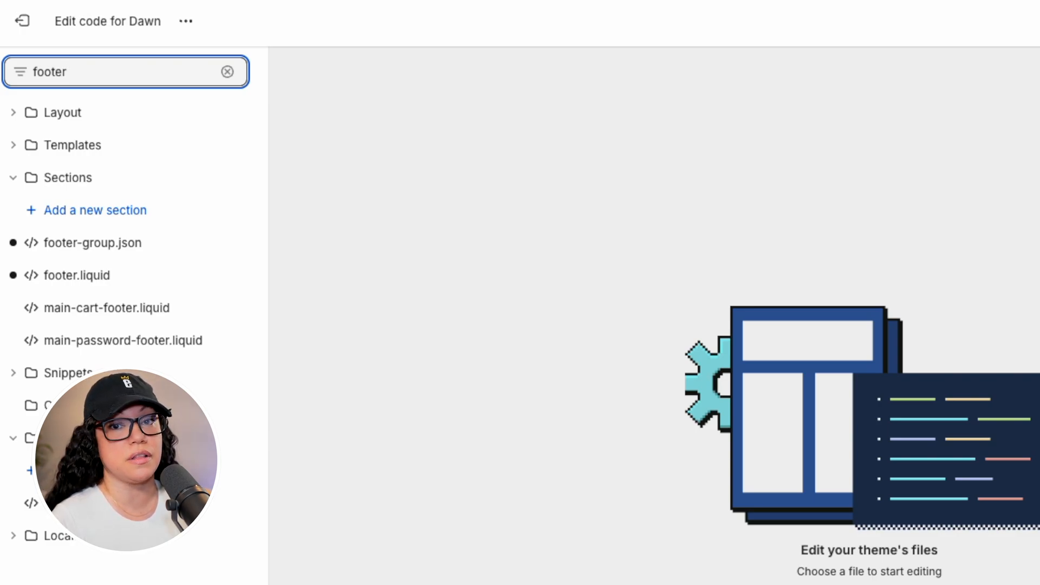
click(162, 274)
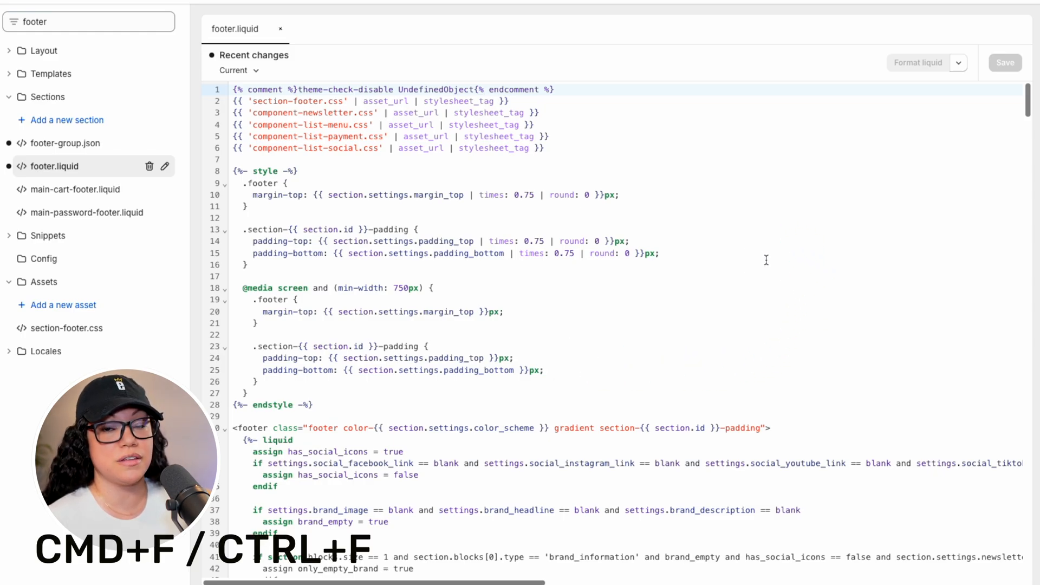
Search footer.liquid for 'powered' and land on the powered_by_link line 302.
key(ctrl+f)
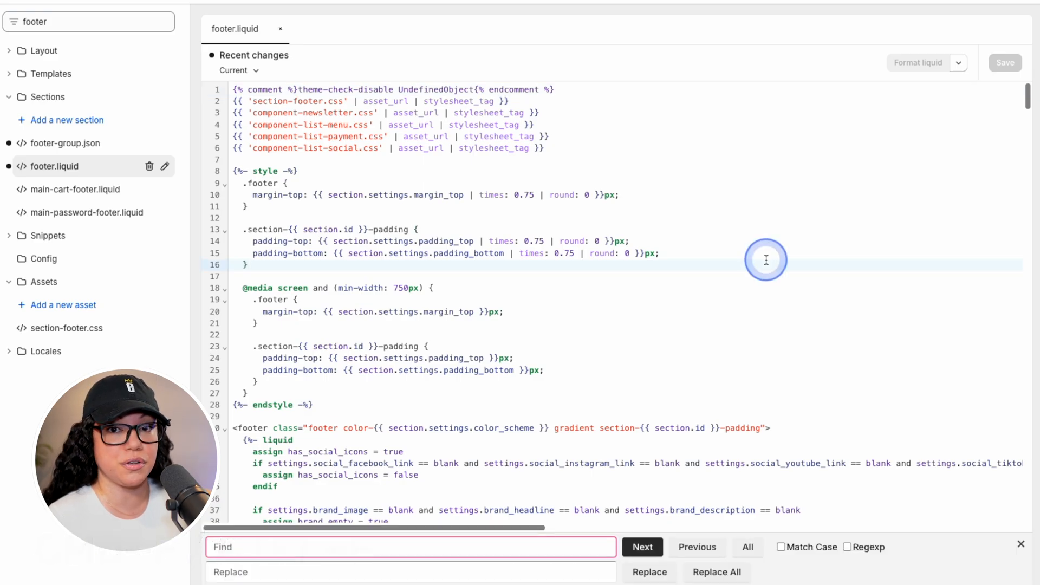
text(powered)
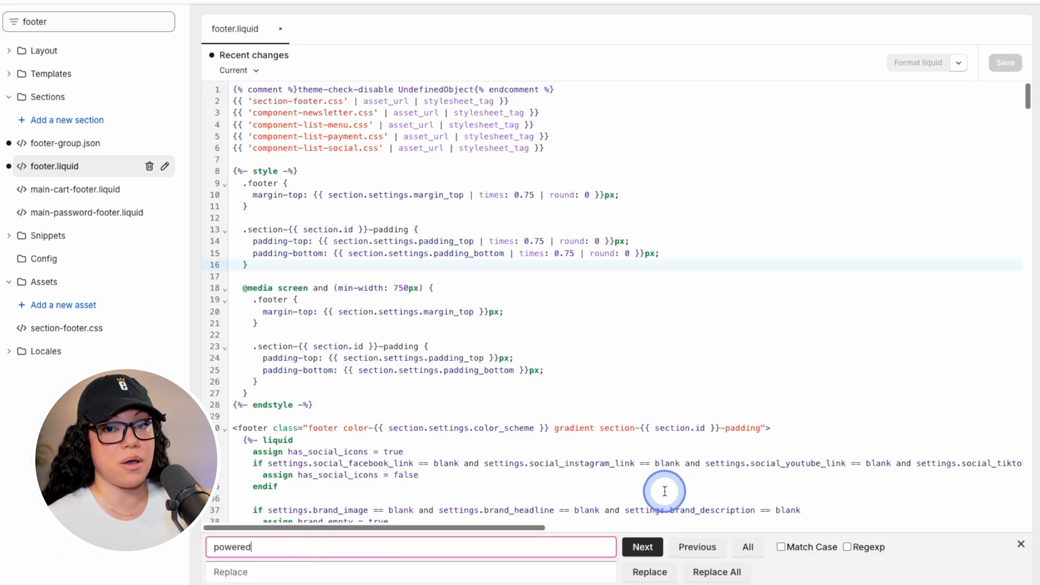
click(642, 547)
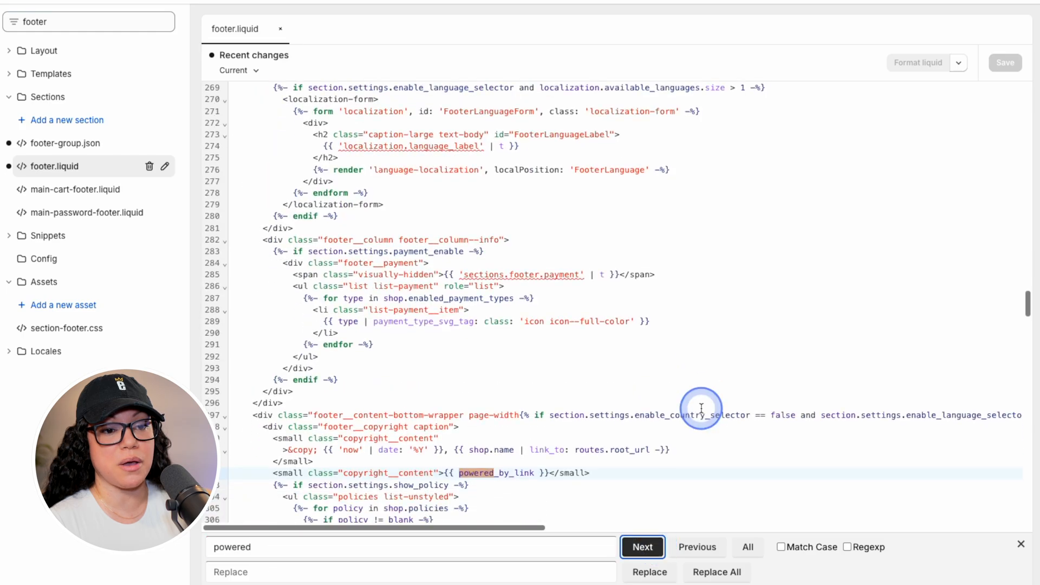
scroll(683, 406, down, 3)
scroll(683, 406, down, 1)
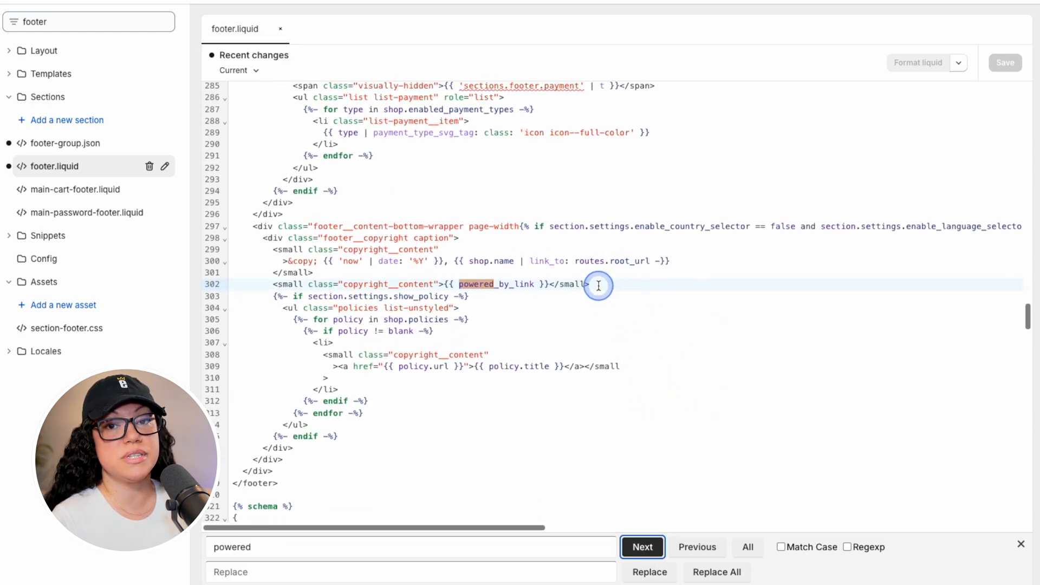
drag(591, 284, 273, 284)
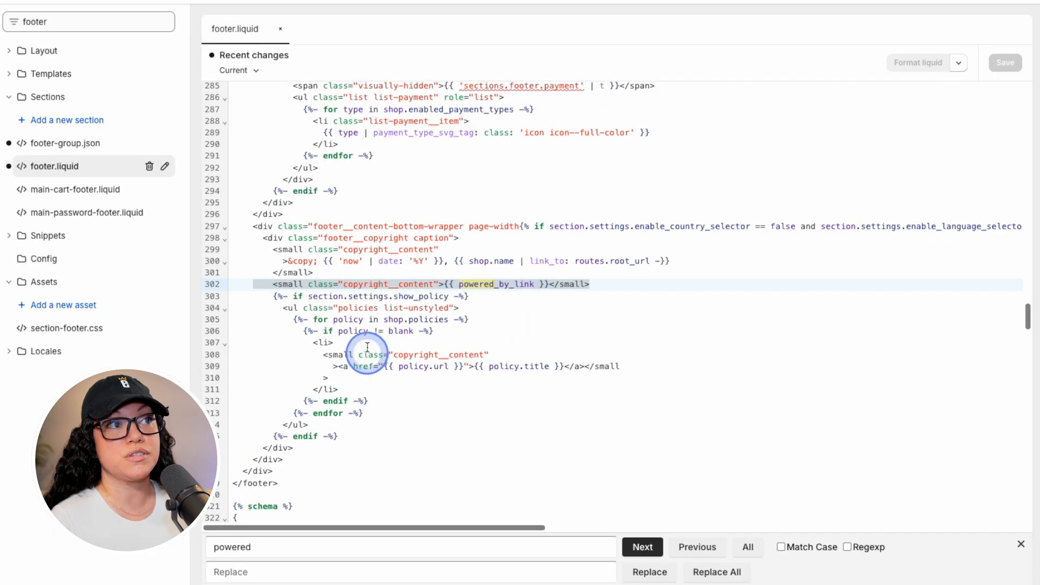
Review the &copy; and year code on line 300, then select {{ powered_by_link }} on line 302.
click(329, 261)
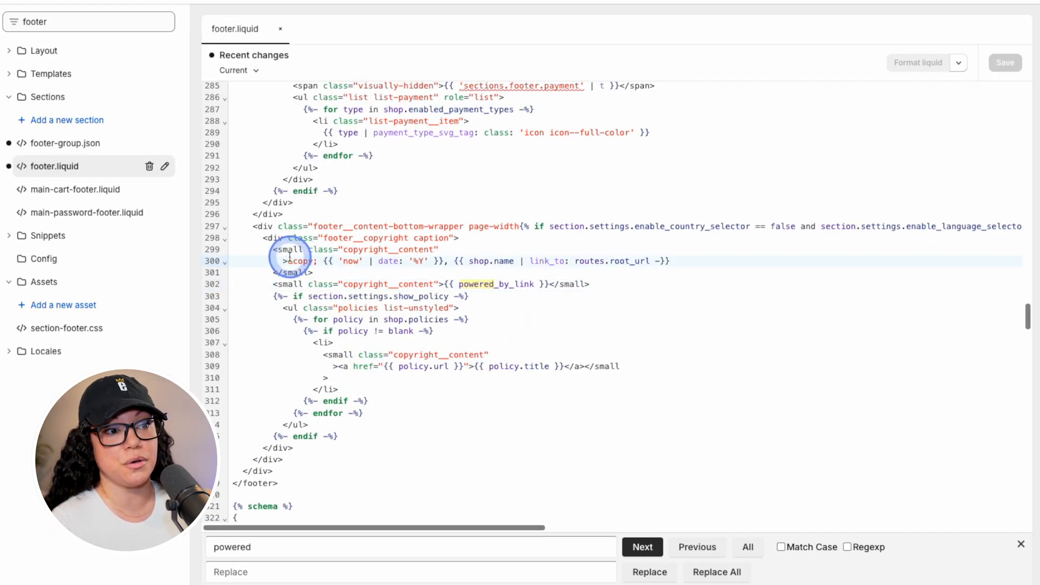
drag(289, 260, 315, 260)
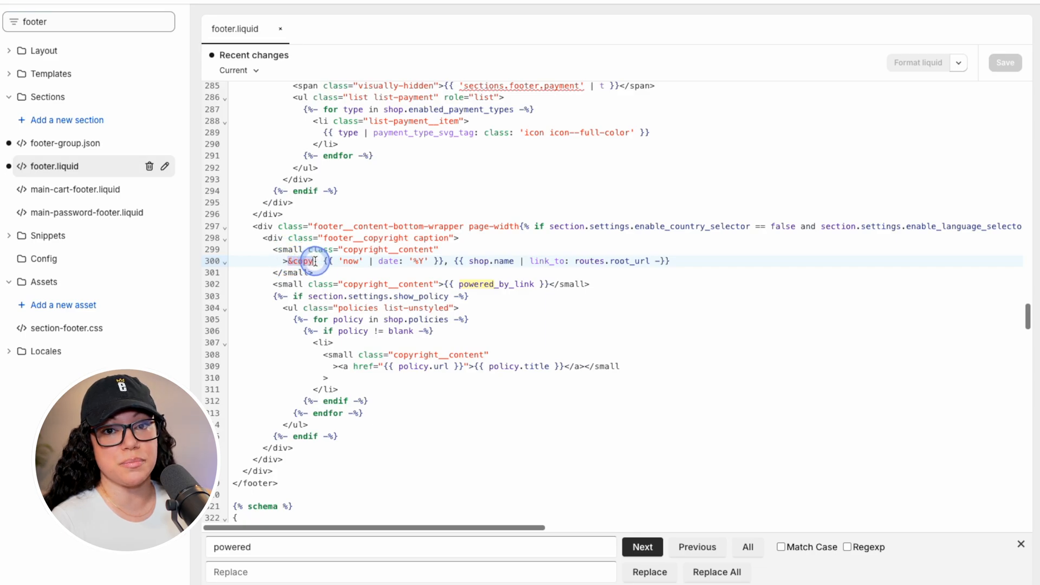
click(337, 261)
drag(325, 261, 673, 261)
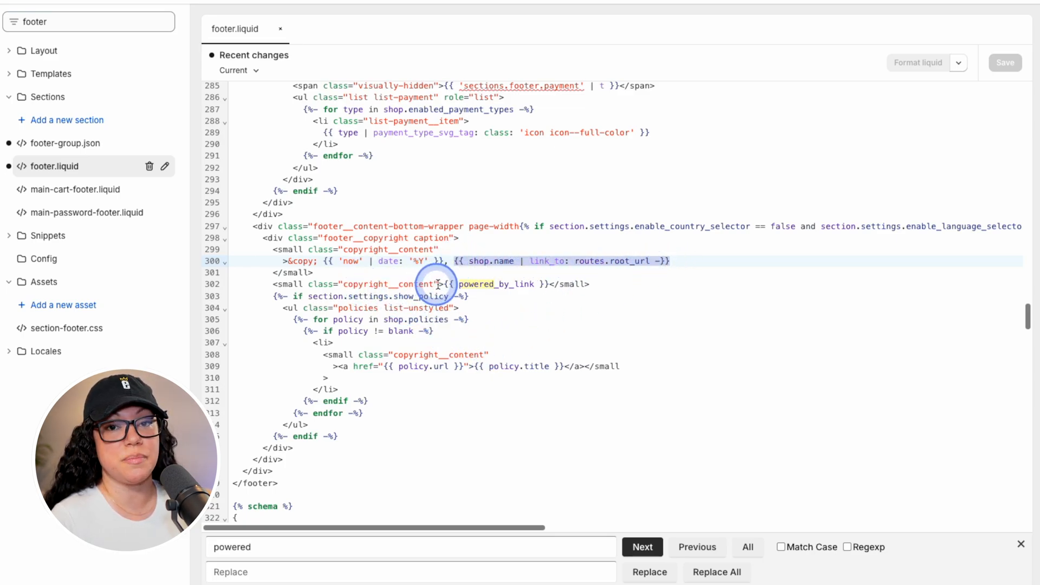
drag(444, 284, 545, 284)
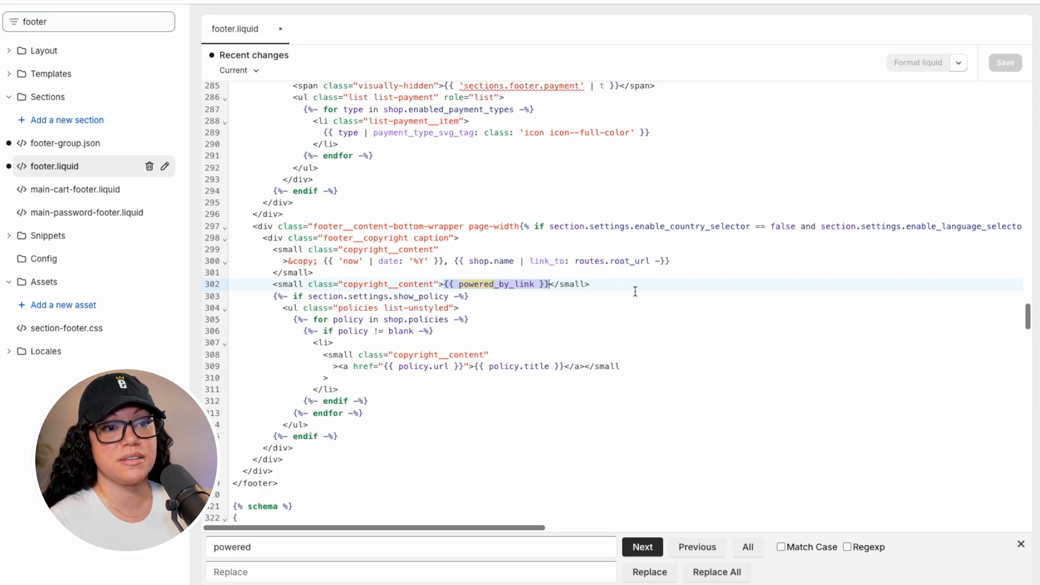
click(654, 286)
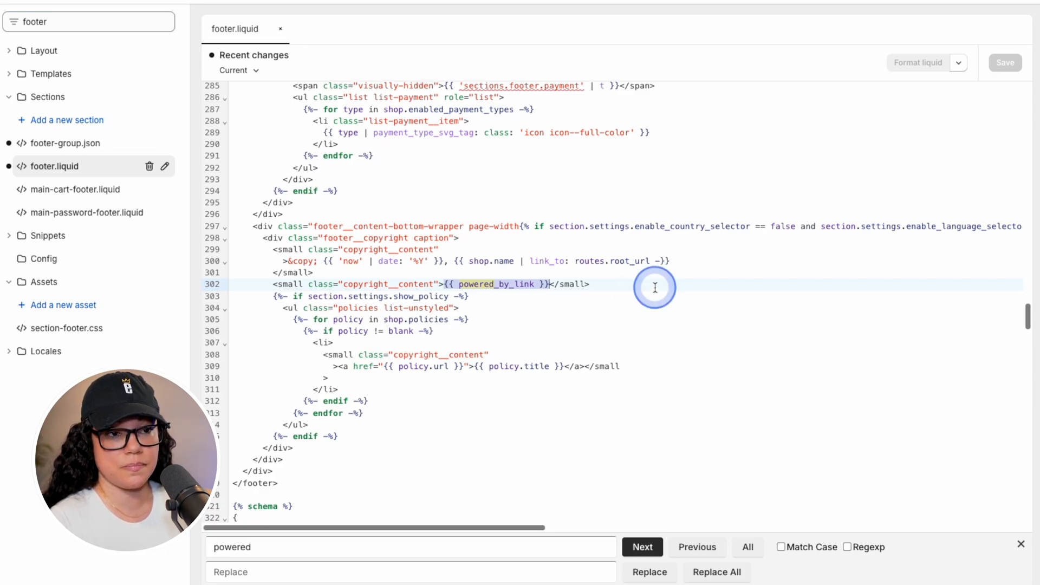
Delete the {{ powered_by_link }} tag from line 302 and save footer.liquid.
key(Delete)
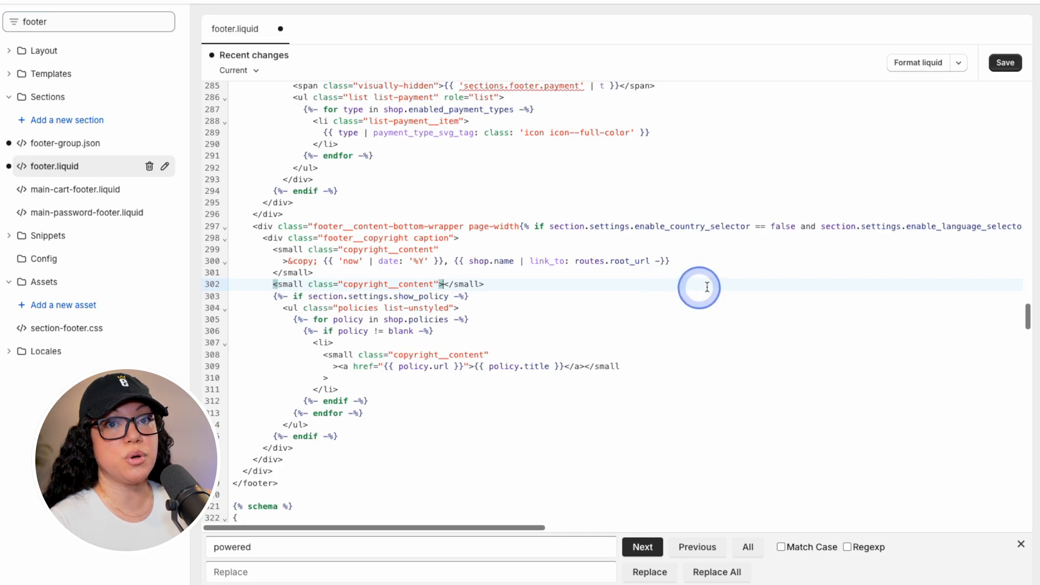
click(1005, 63)
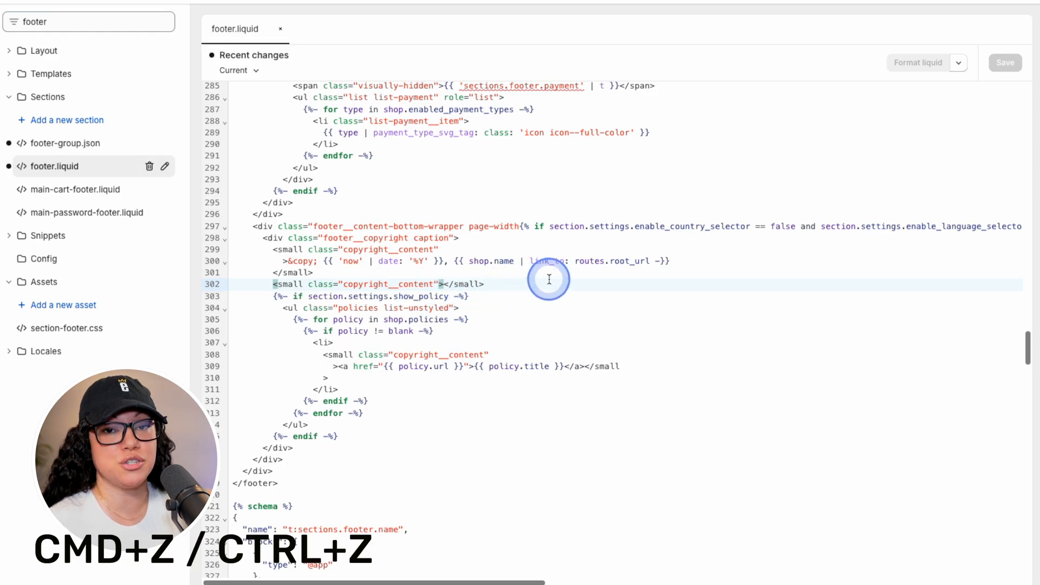
Restore the tag, replace it with ' | Website created by eStoreKings', save and preview the footer.
key(ctrl+z)
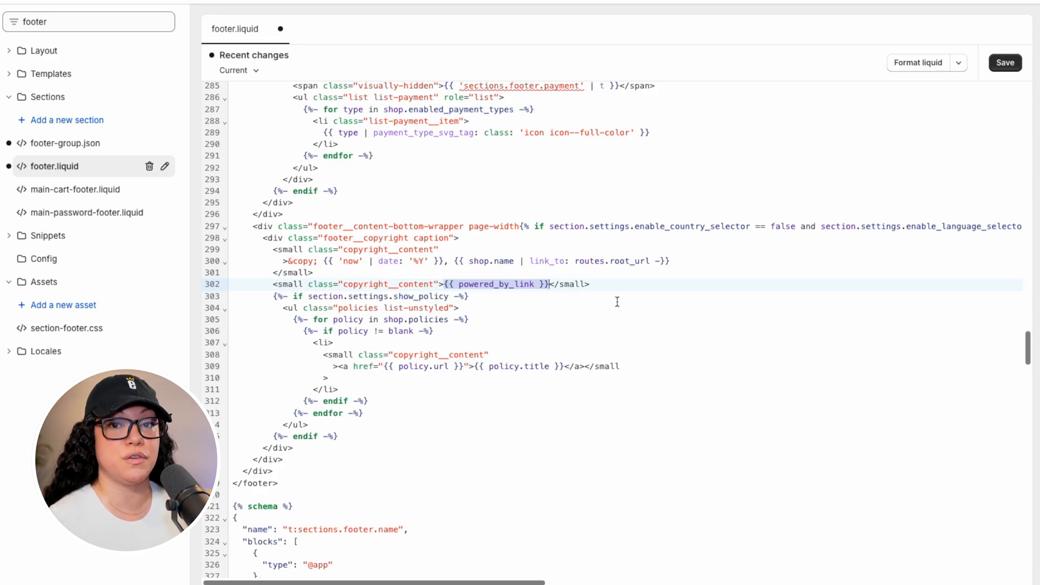
text(| Website created by eStoreKings)
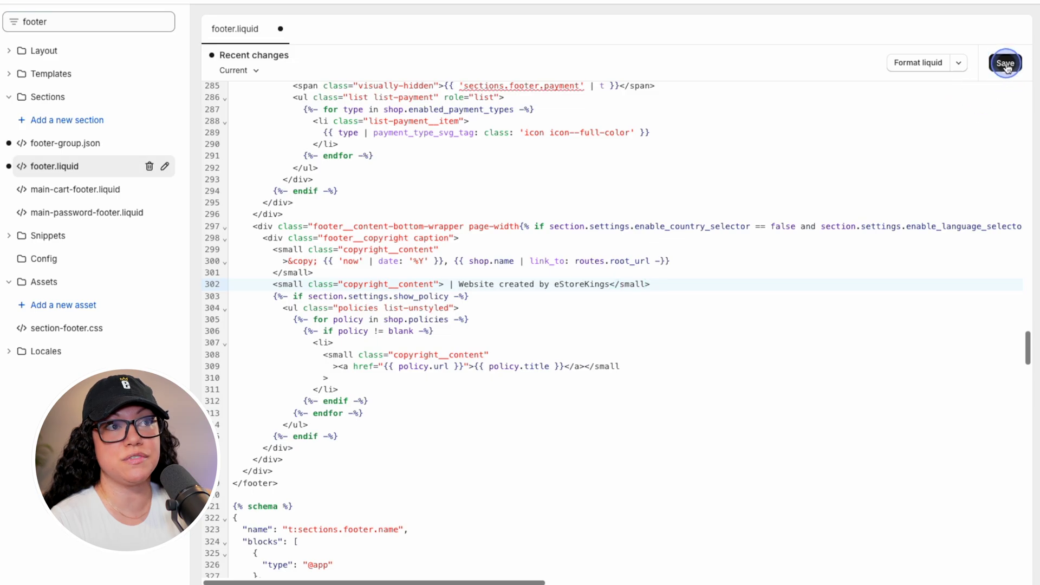
click(1005, 62)
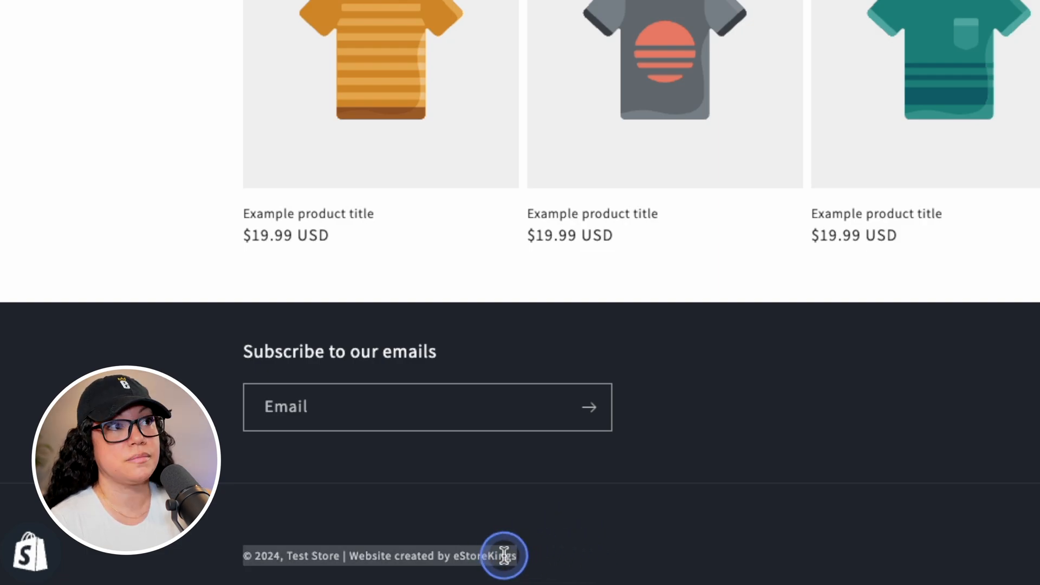
triple_click(504, 556)
click(593, 553)
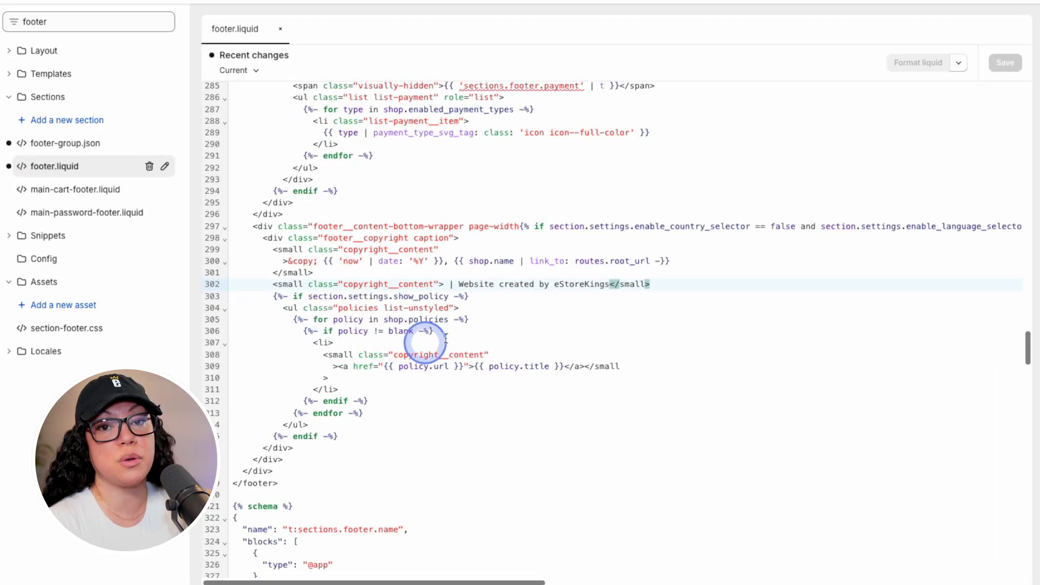
click(460, 284)
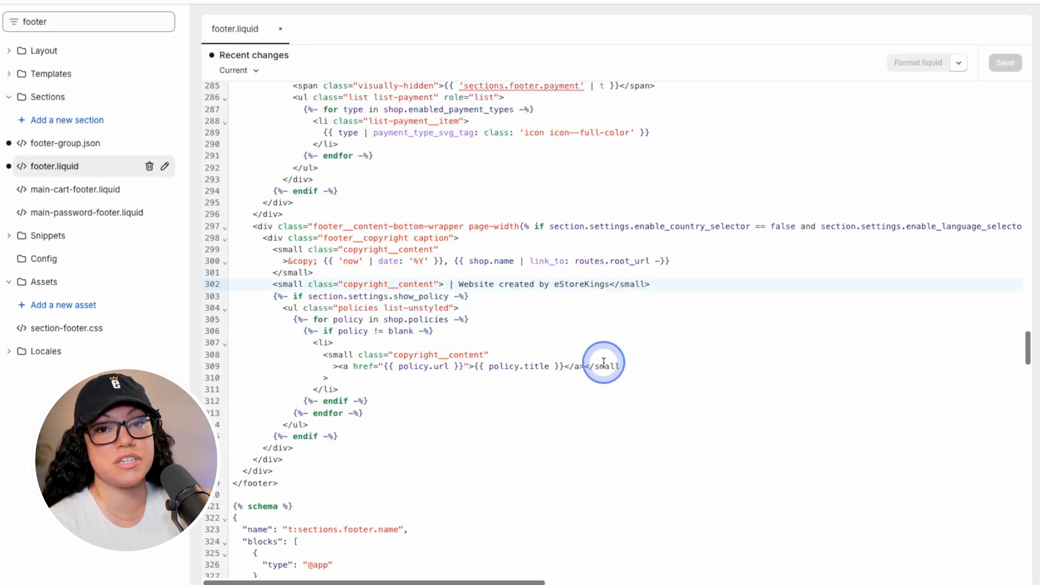
text(<a href=")
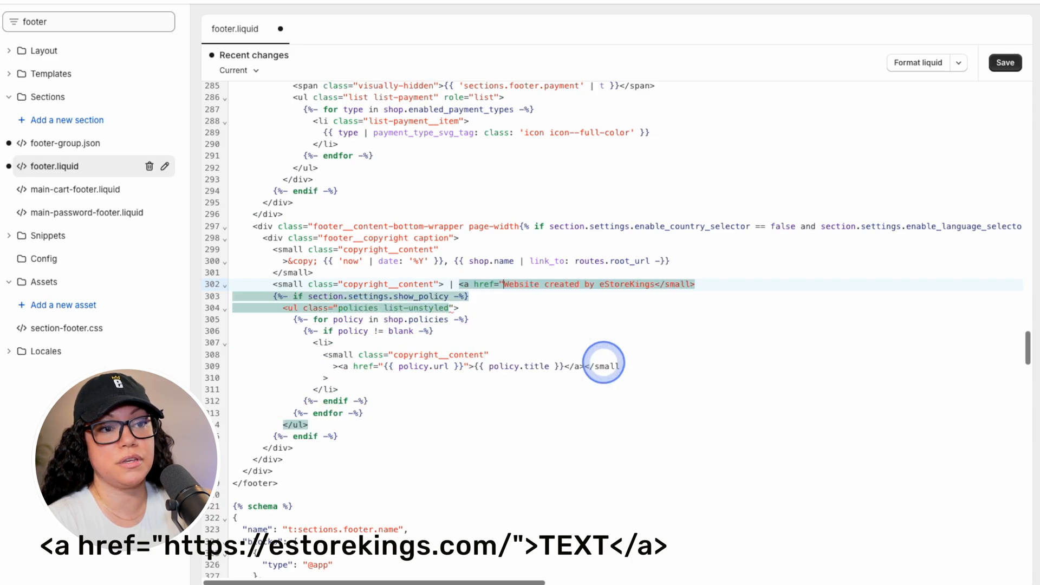
text(https:)
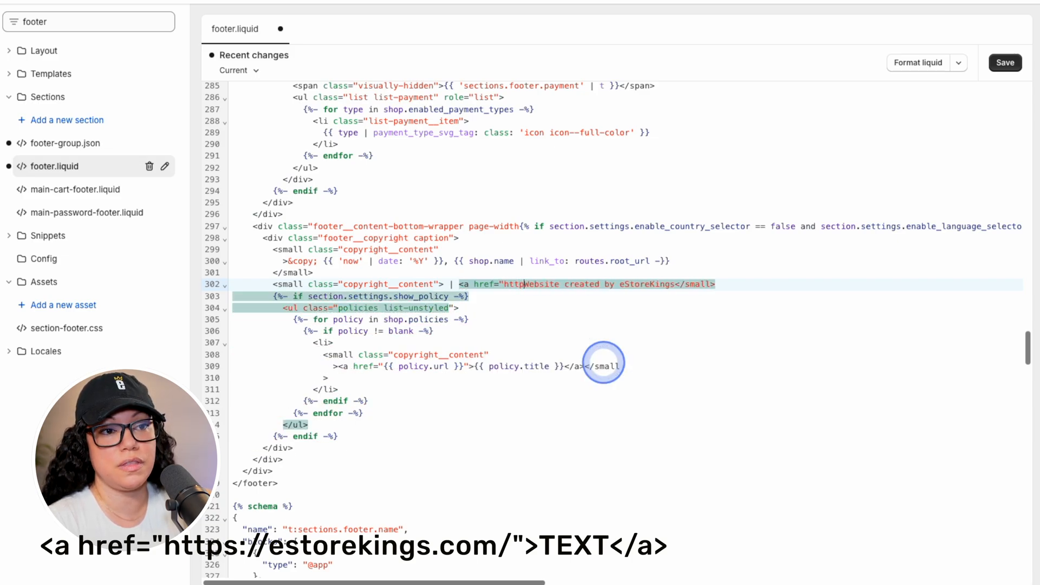
text(//)
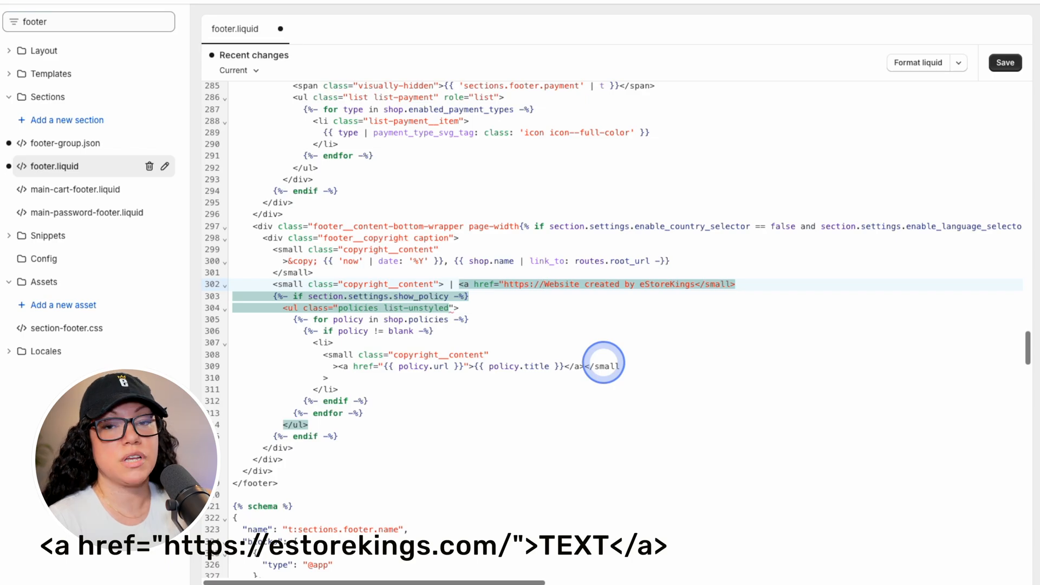
text(estorekings.com/">)
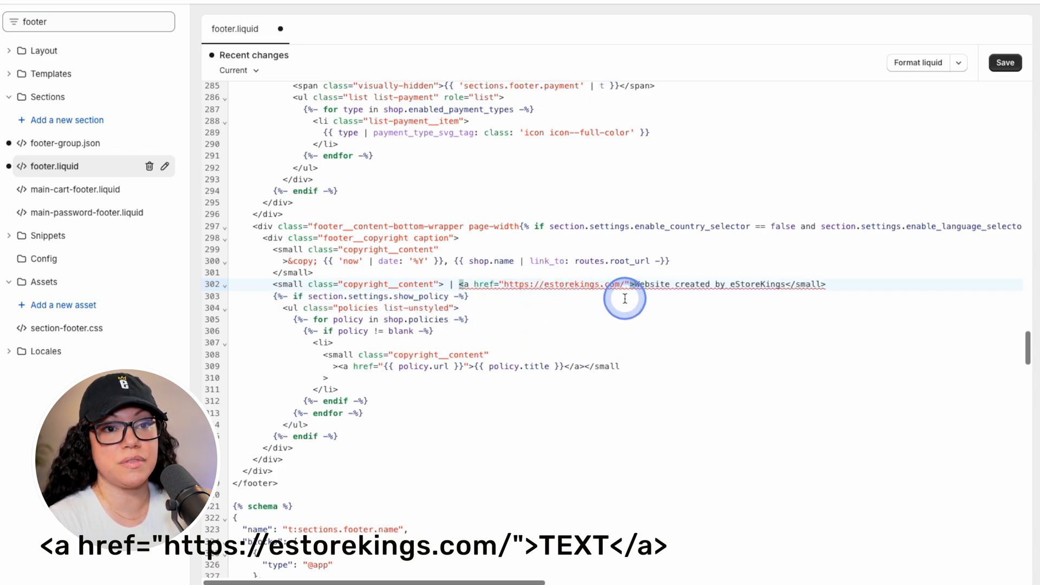
click(785, 285)
text(</a>)
drag(805, 285, 444, 285)
click(1006, 62)
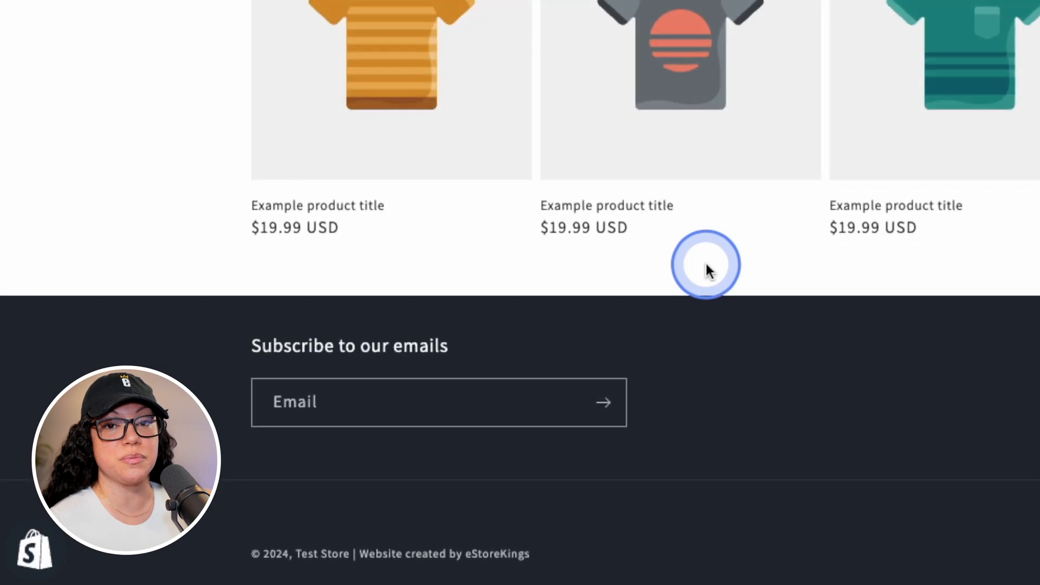
click(498, 560)
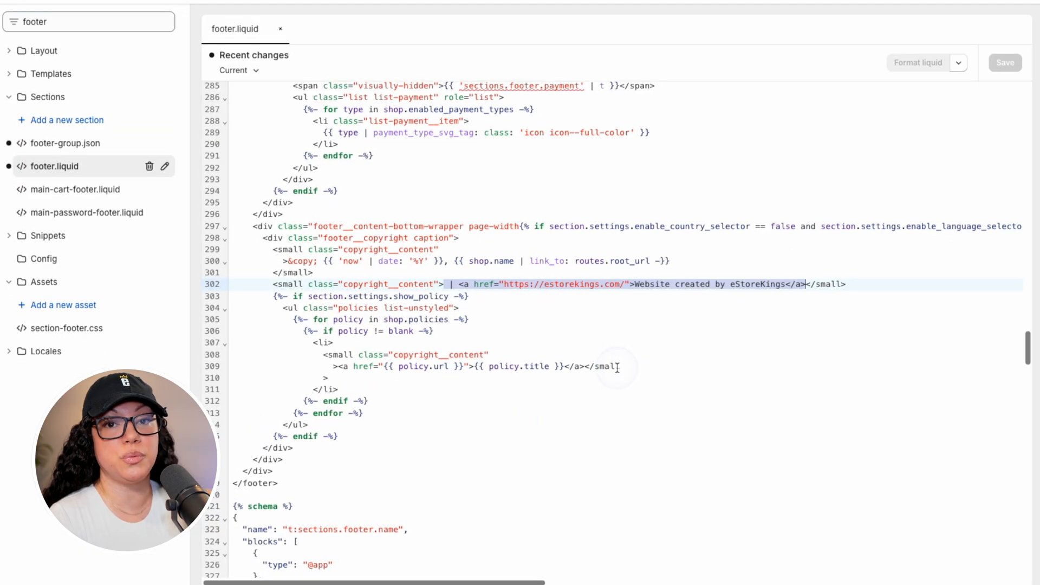
Add target="_blank" to the anchor on line 302 and test the footer link opens eStoreKings.
click(630, 283)
text(tar)
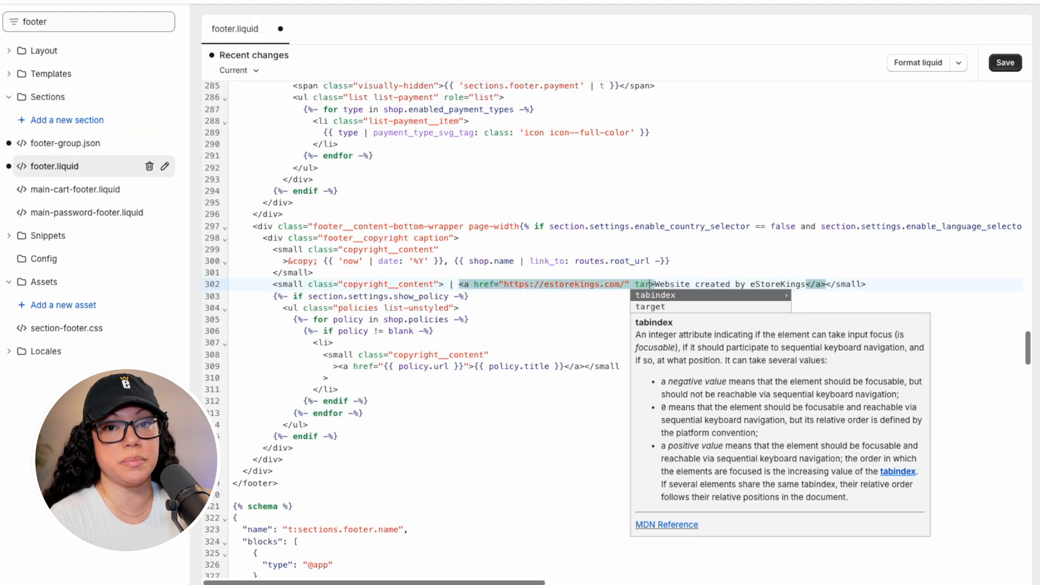
text(get=)
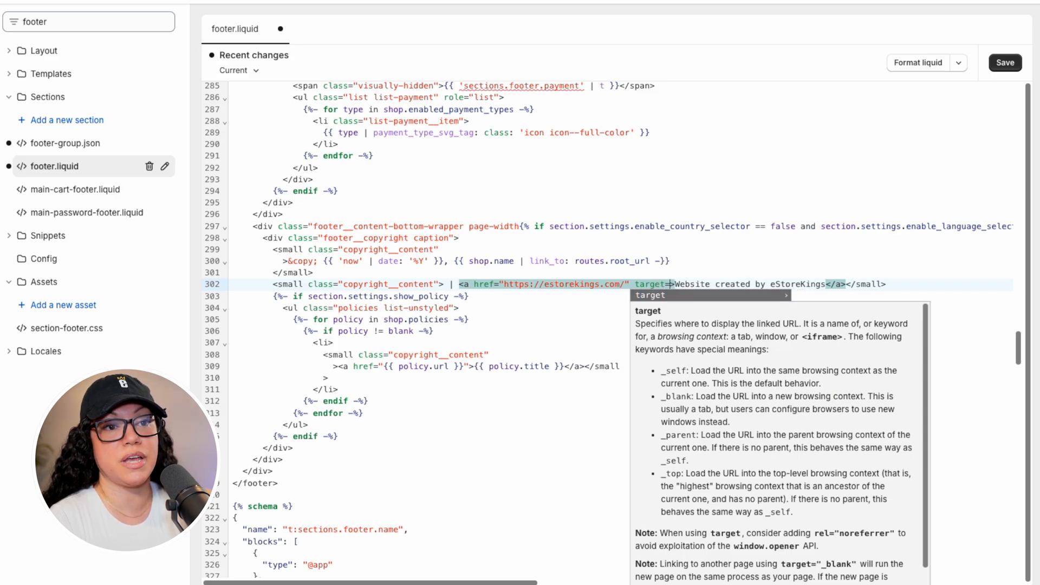
text("_">)
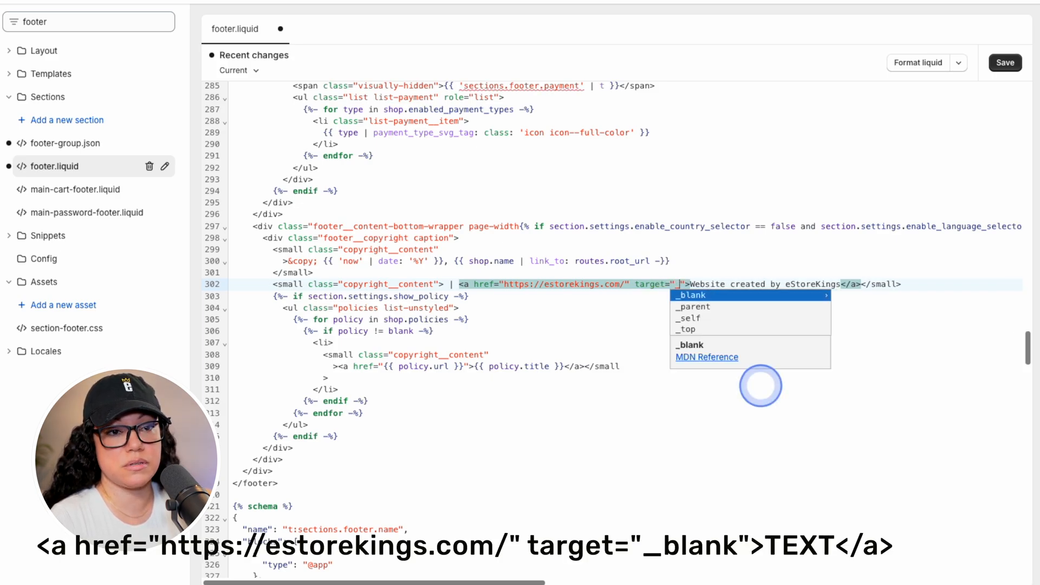
click(725, 293)
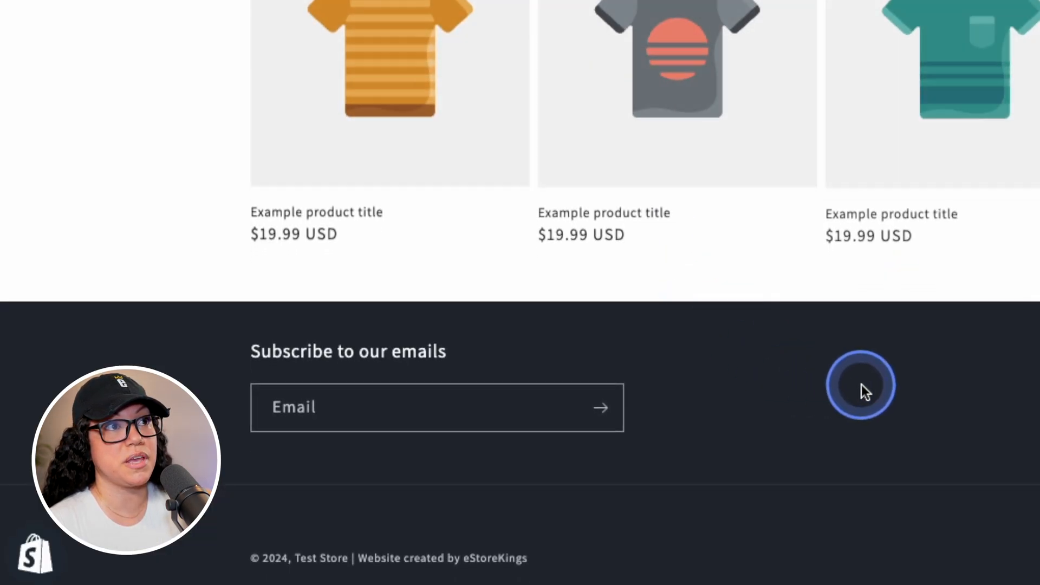
click(512, 557)
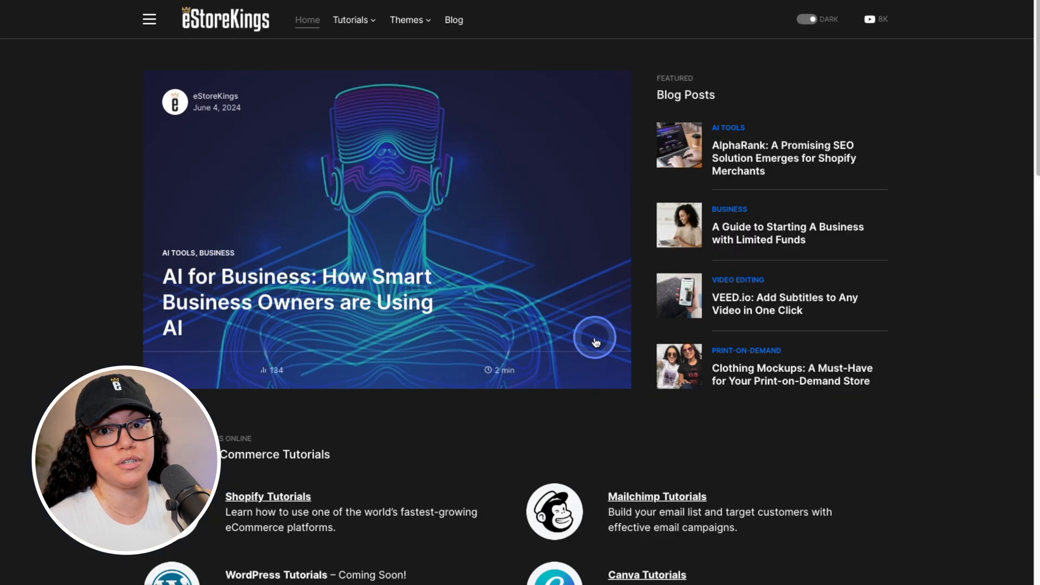